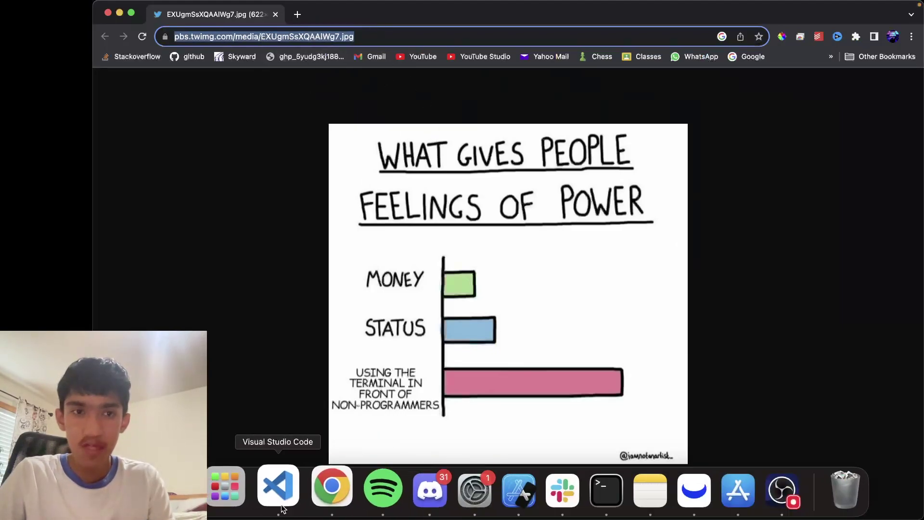
Write the http require line in index.js and accept Copilot's fs require line below it.
left_click(278, 487)
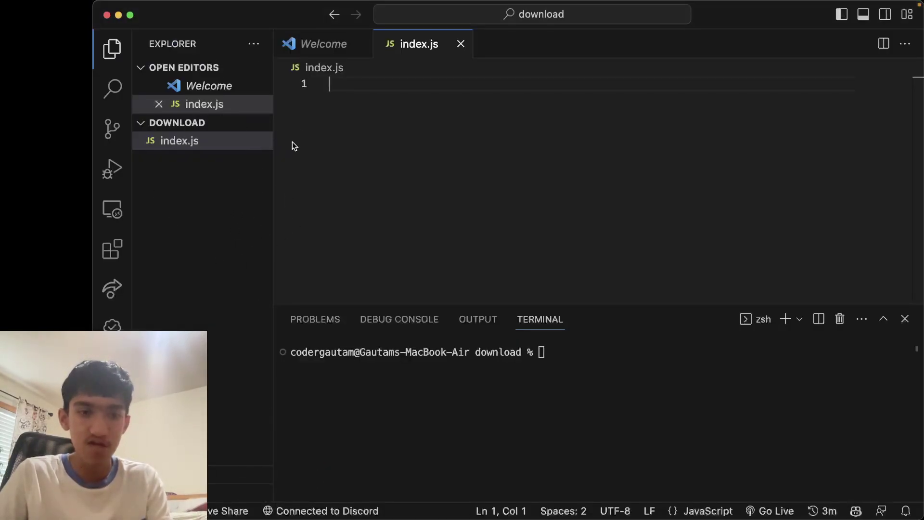
left_click_drag(274, 174, 294, 176)
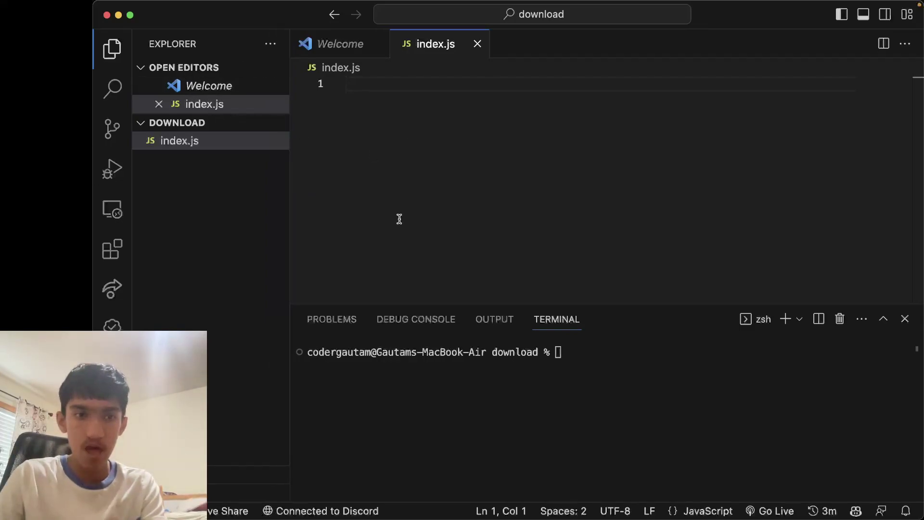
type("cn=i")
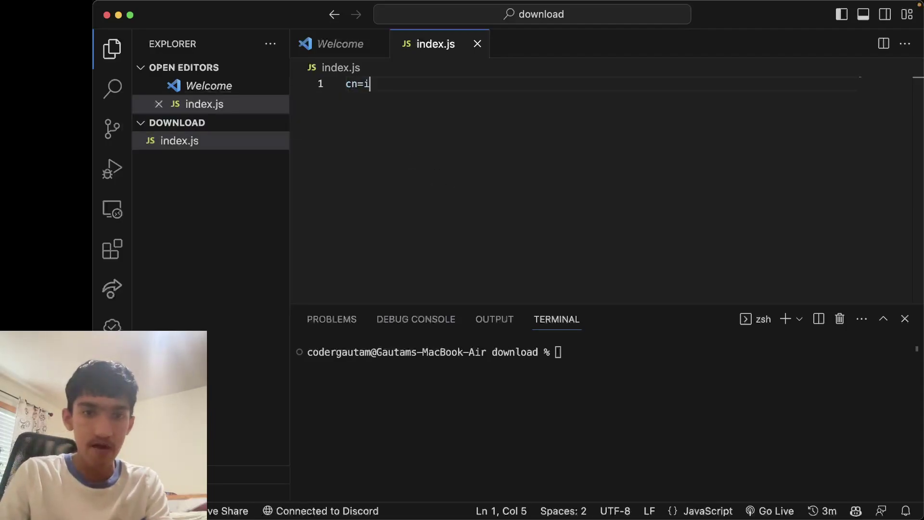
type("onst htt")
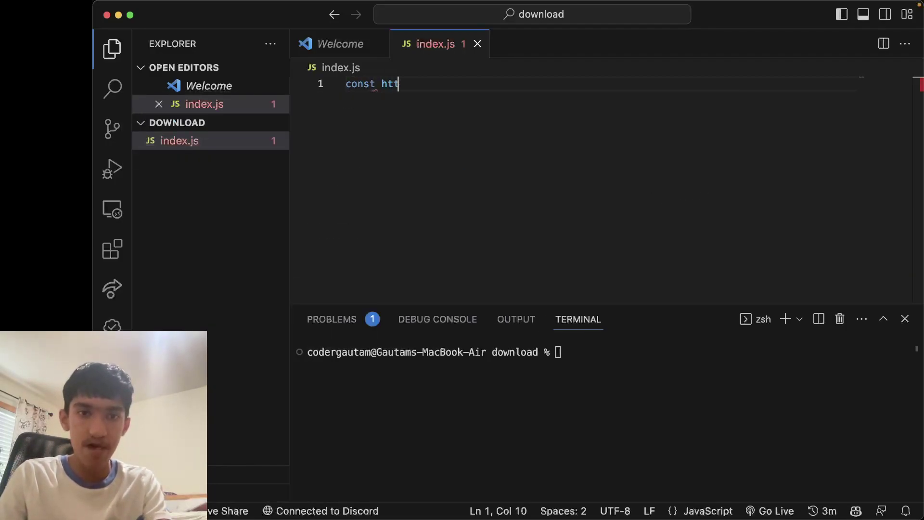
key("BackSpace")
key("BackSpace")
type("=")
key("Tab")
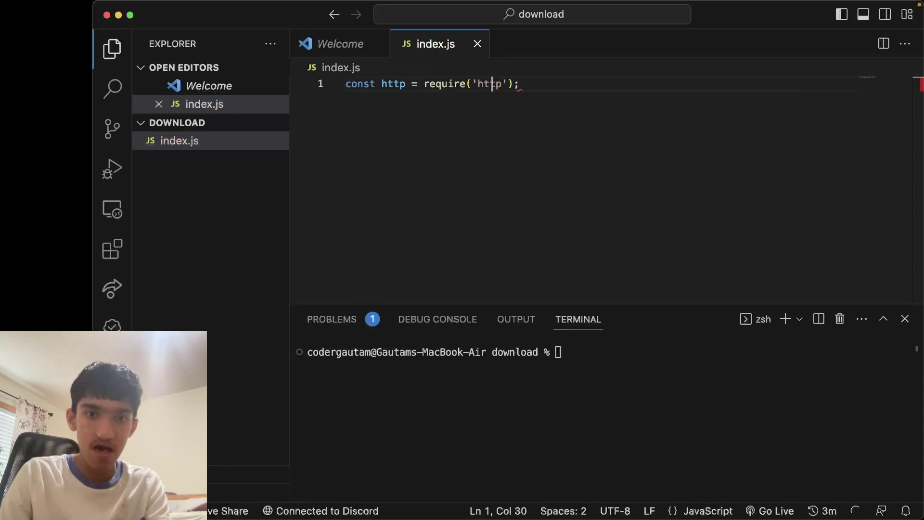
key("Return")
key("Tab")
key("Return")
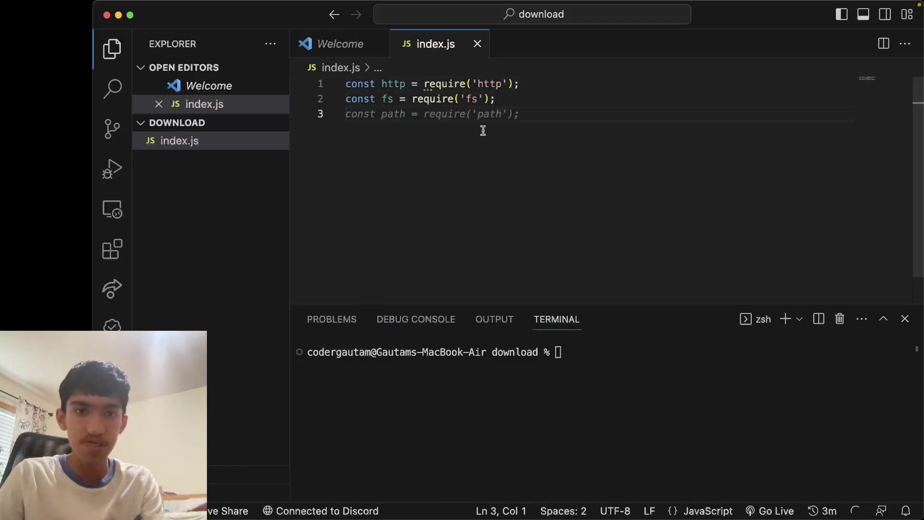
left_click_drag(522, 101, 383, 38)
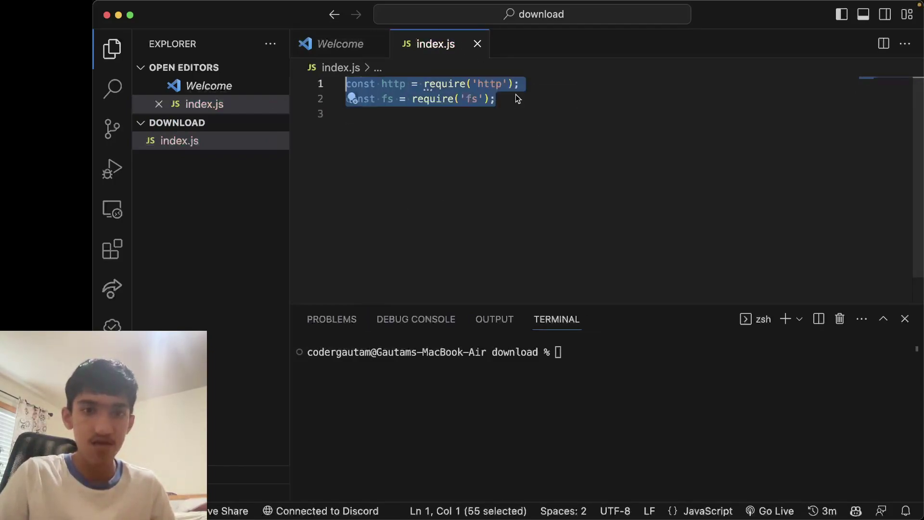
Add line 4: const stream = fs.createWriteStream(''), correcting the mistyped variable name.
left_click(615, 150)
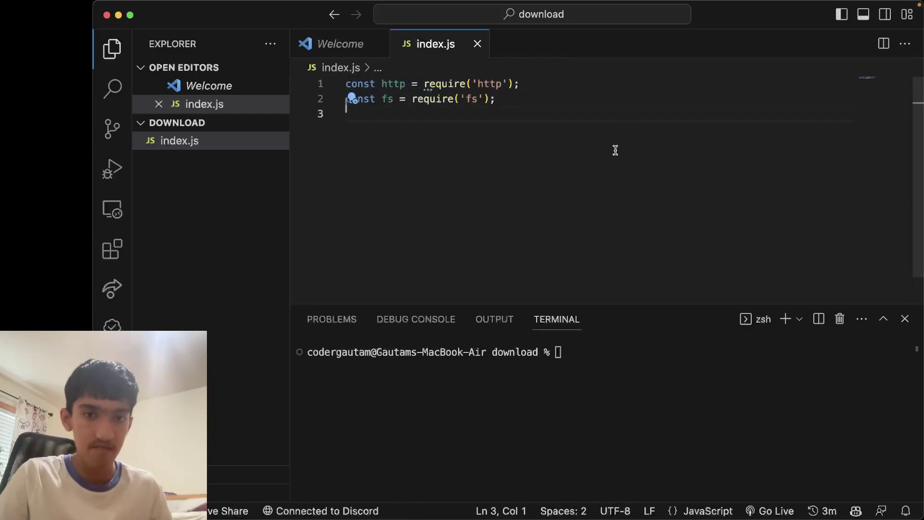
key("Return")
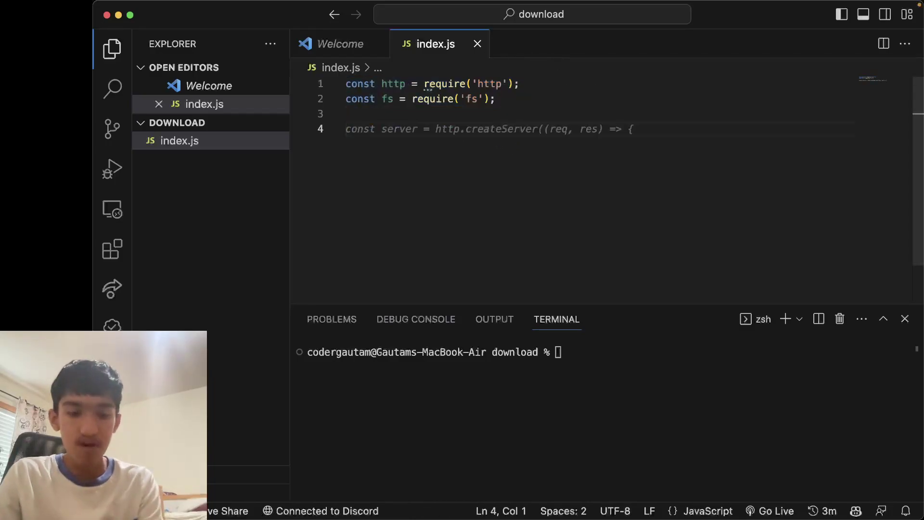
type("c")
key("BackSpace")
type("co")
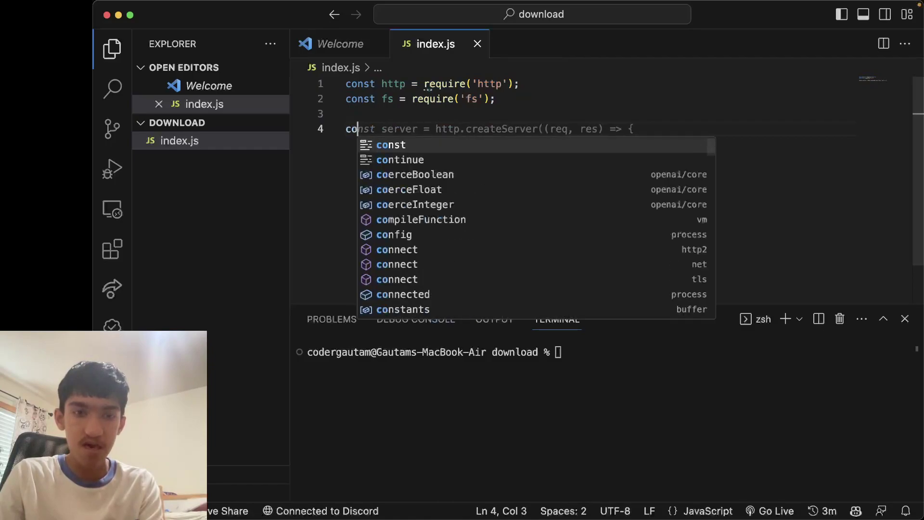
type("nst f")
key("BackSpace")
type("w")
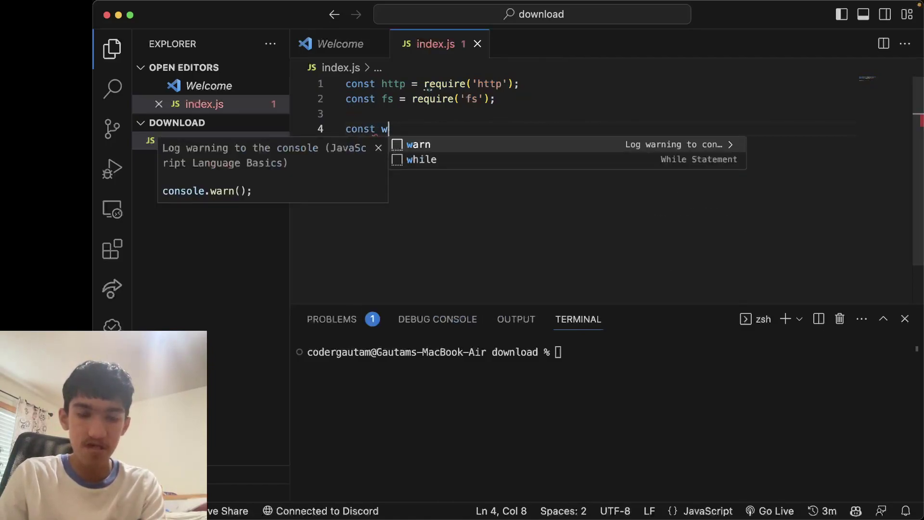
key("BackSpace")
type("sr")
key("BackSpace")
type("tream")
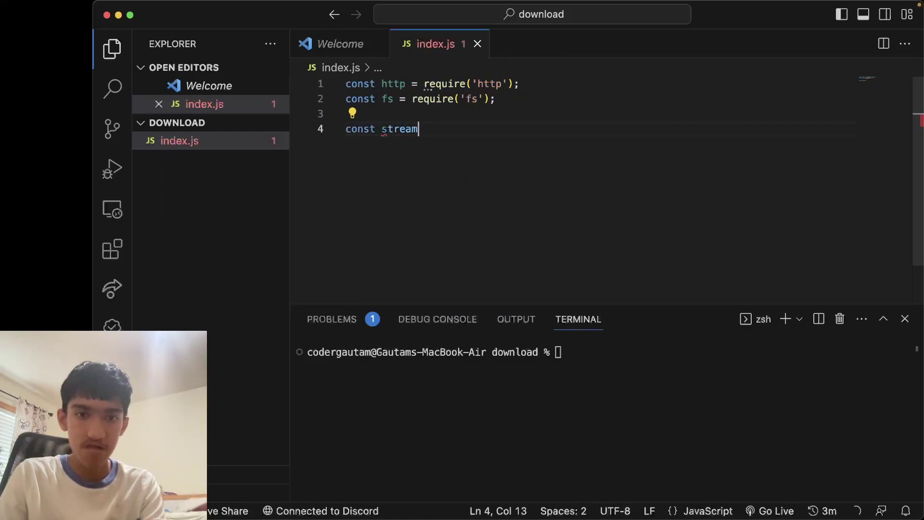
type(" = fs.cr")
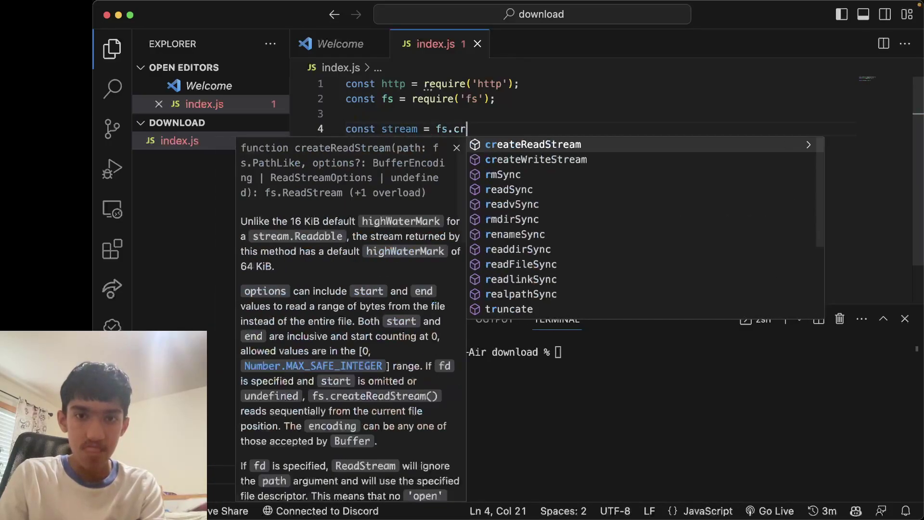
type("ea")
key("Down")
key("Return")
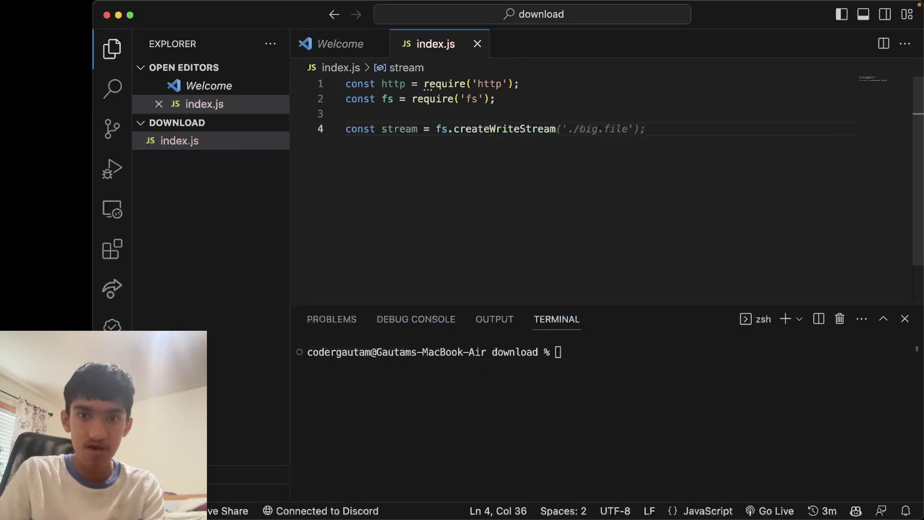
type("('./")
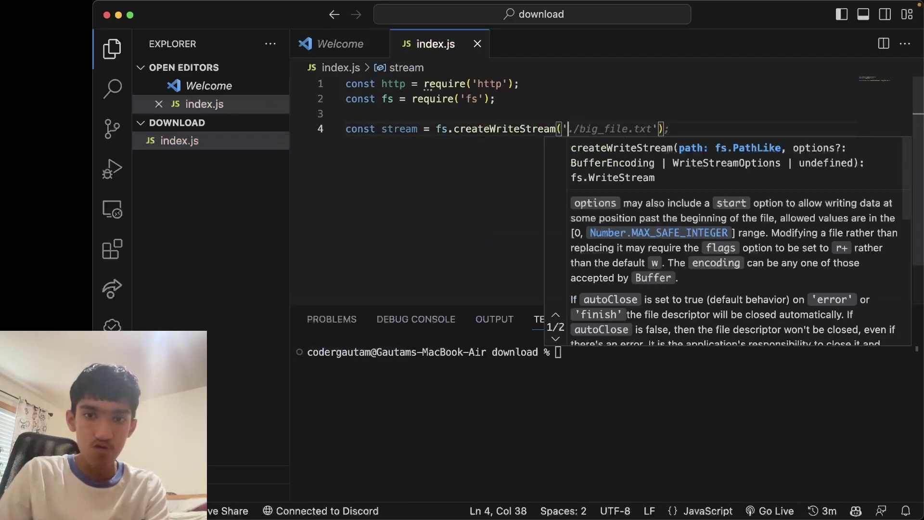
Copy the comic image's file name from Chrome's address bar.
left_click(382, 488)
left_click(329, 488)
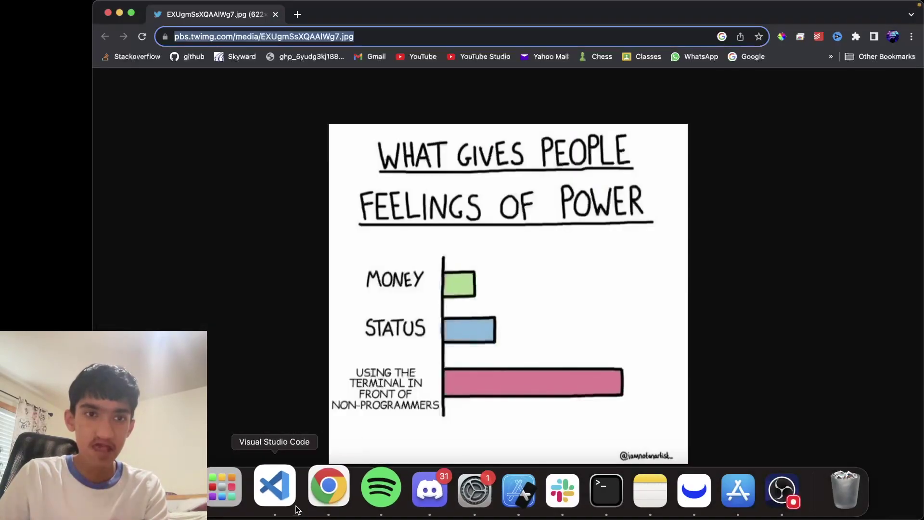
left_click_drag(380, 36, 296, 36)
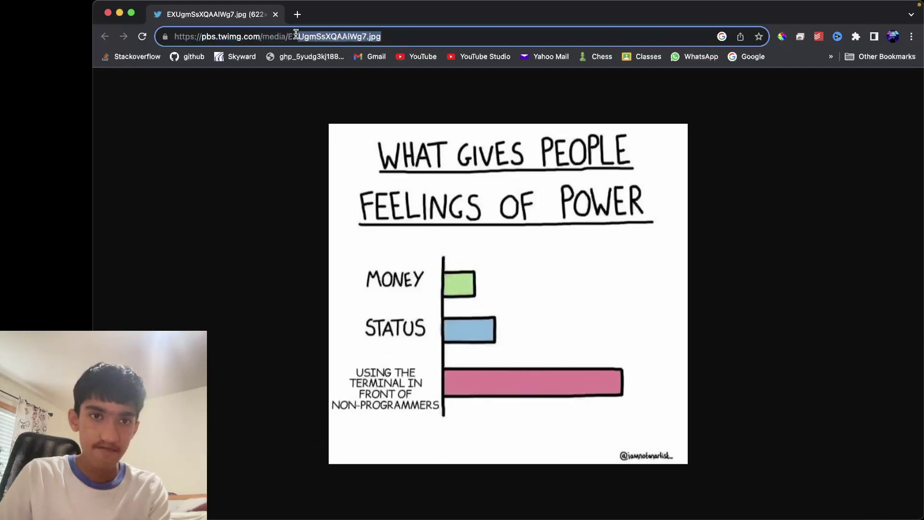
Paste EXUgmSsXQAAlWg7.jpg as the write stream's file name and add new lines below.
left_click(271, 486)
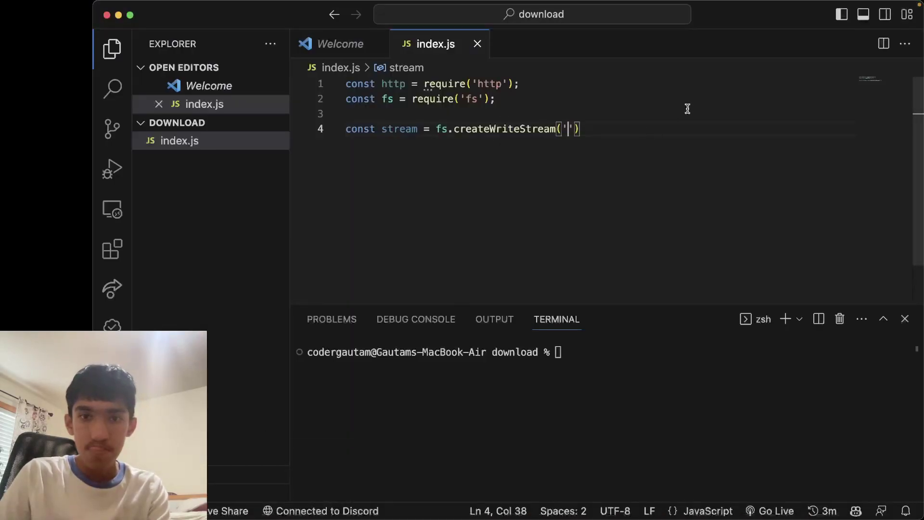
type("EXUgmSsXQAAlWg7.jpg")
type(";")
key("Return")
key("Return")
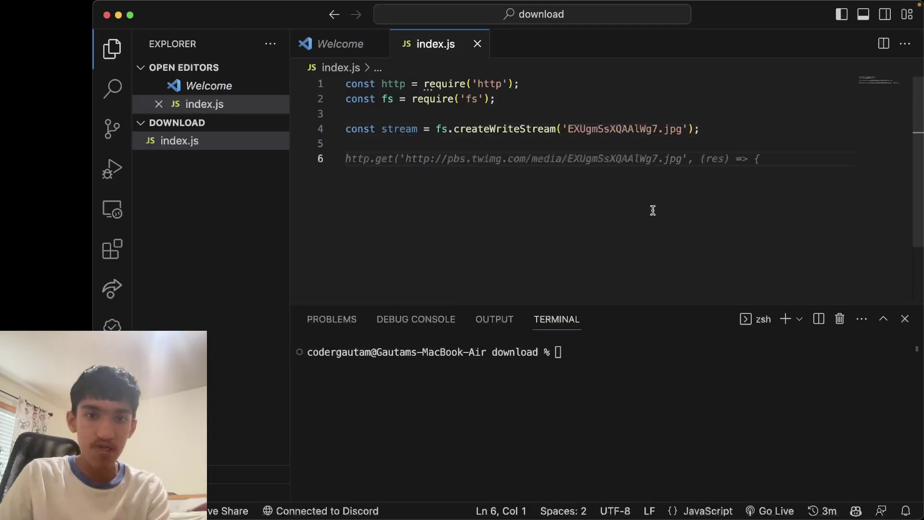
type("http.ge")
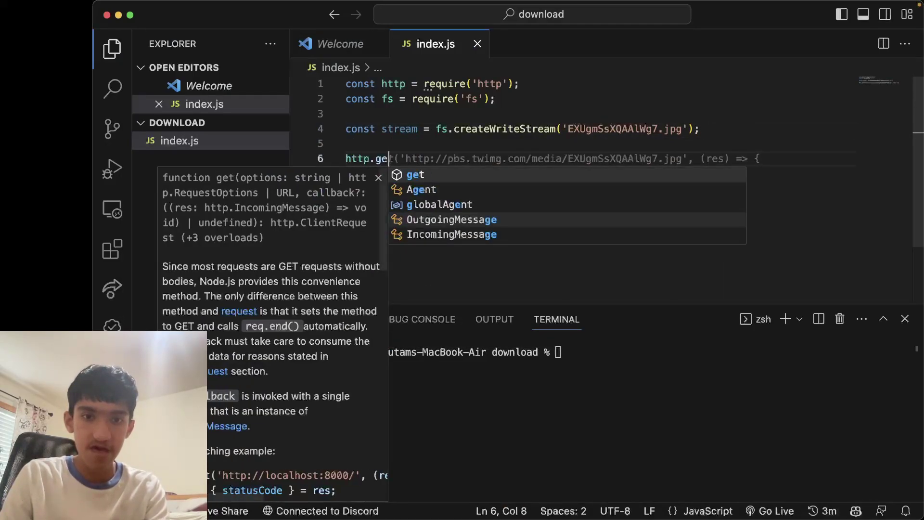
type("t('")
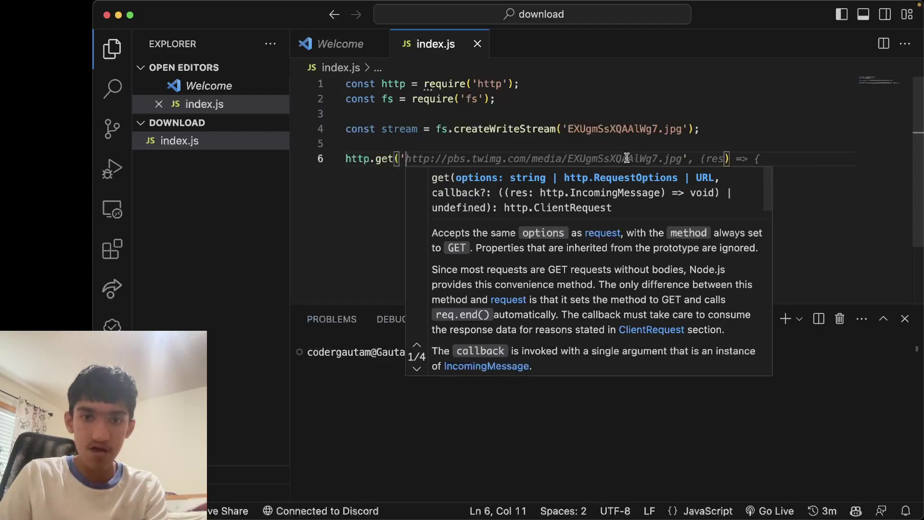
Paste the comic image's twimg URL into http.get('') on line 6.
mouse_move(379, 514)
left_click(311, 487)
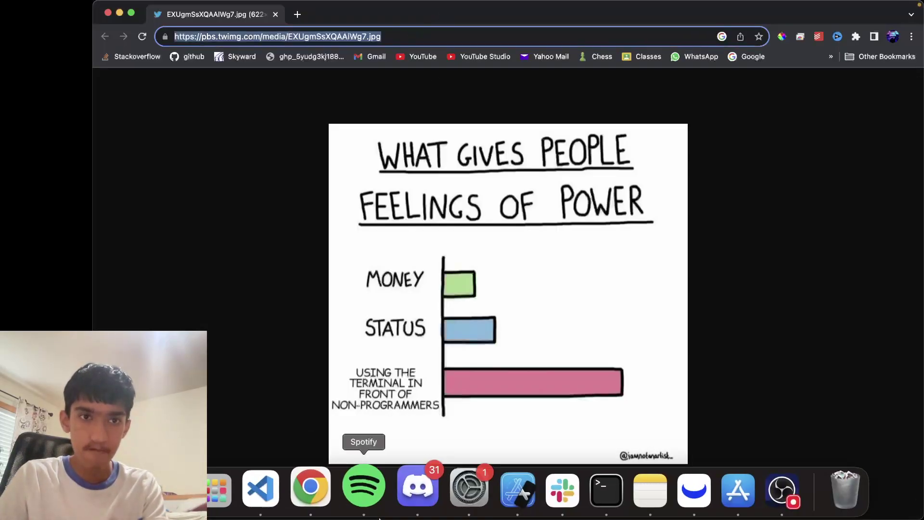
left_click(260, 488)
type("https://pbs.twimg.com/media/EXUgmSsXQAAlWg7.jpg")
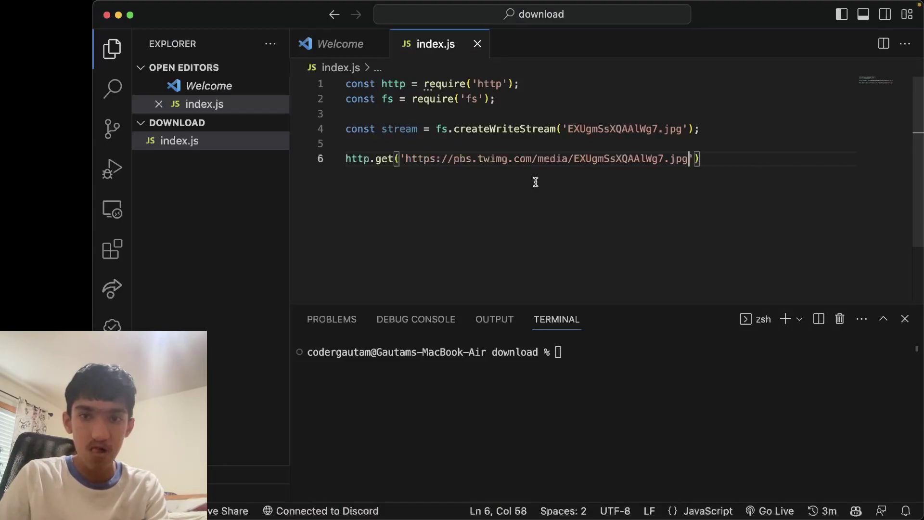
type(", function (response) {")
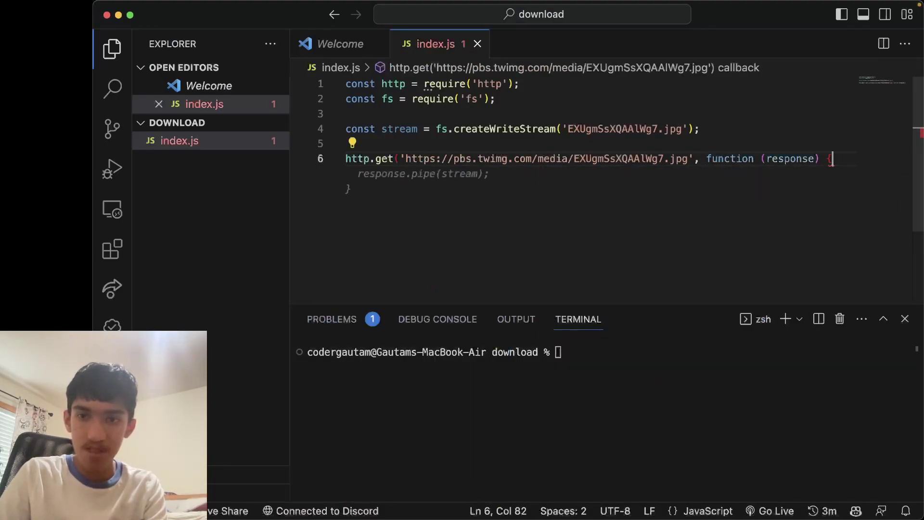
Add a function (response) callback containing response.pipe(stream), then select all eight lines.
key("Return")
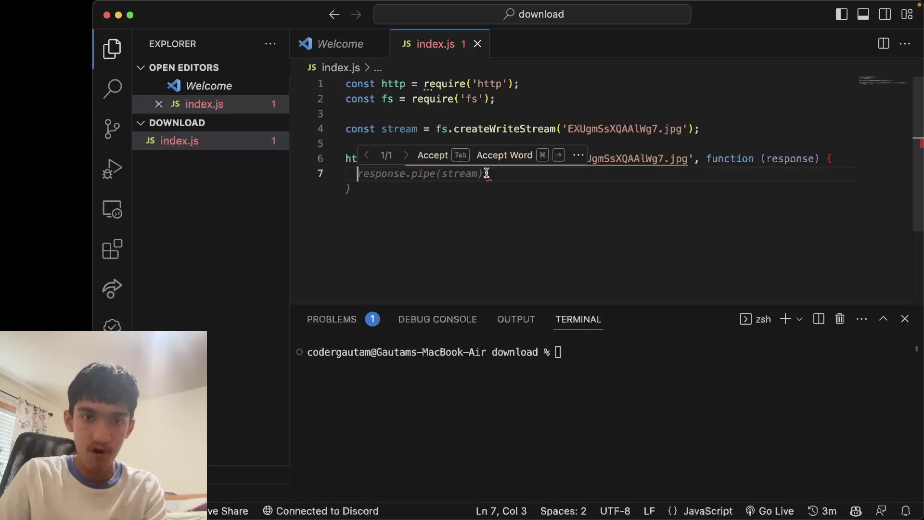
key("Tab")
type(")")
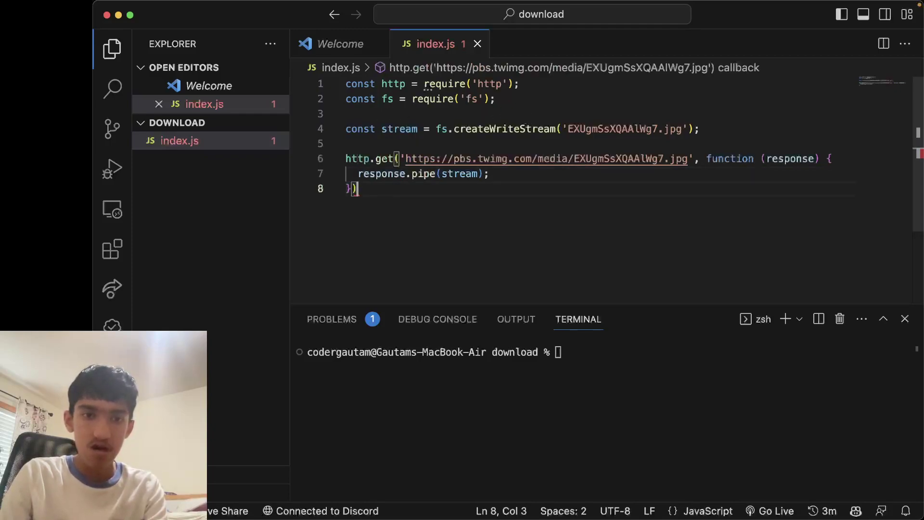
type(";")
left_click_drag(410, 207, 312, 85)
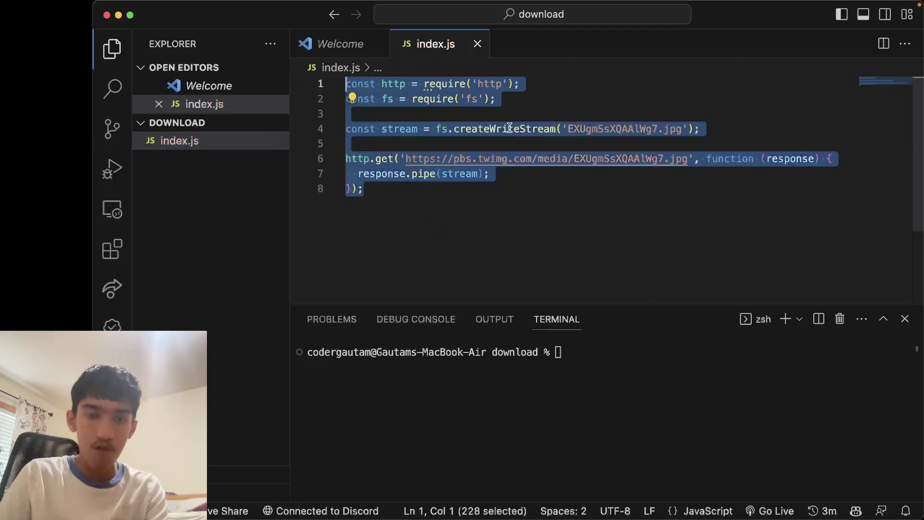
Run 'node .' in the terminal and enlarge the panel to read the error.
left_click(264, 188)
left_click(590, 388)
type("node .")
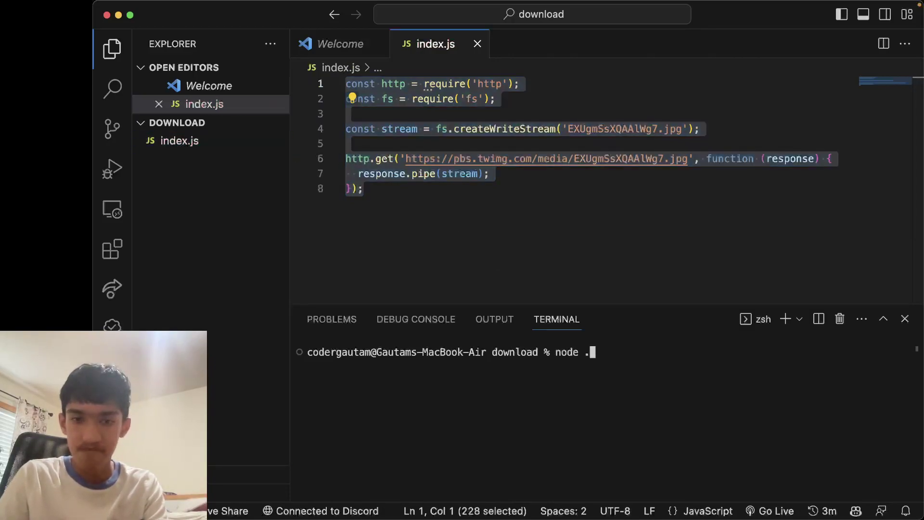
key("Return")
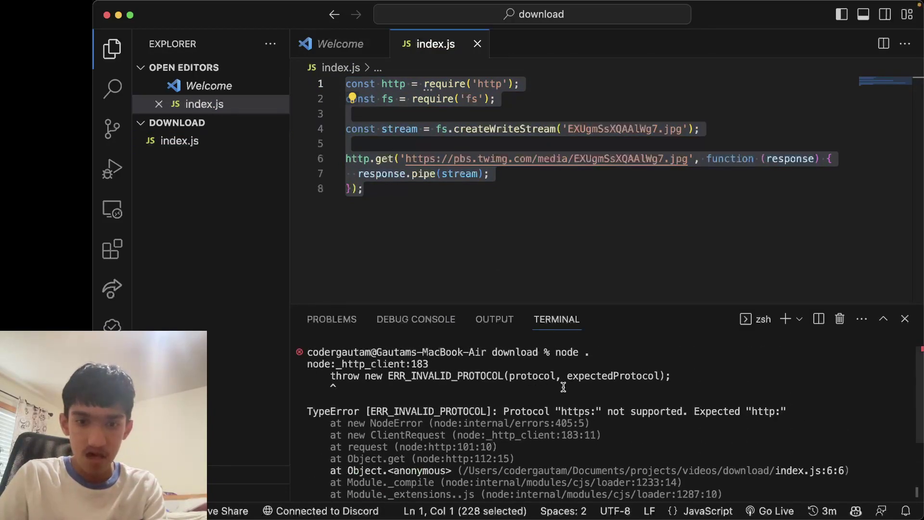
left_click_drag(594, 312, 595, 291)
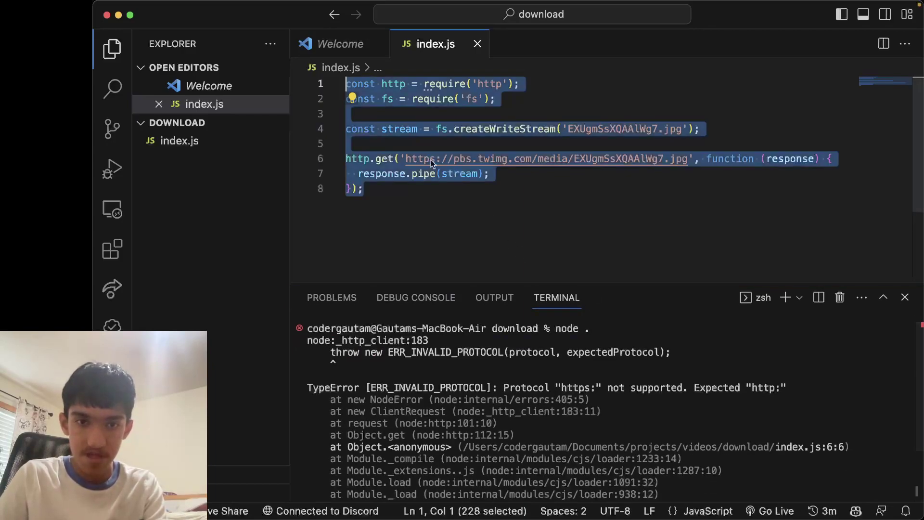
Change the image URL's protocol from https to http on line 6.
left_click(436, 160)
key("BackSpace")
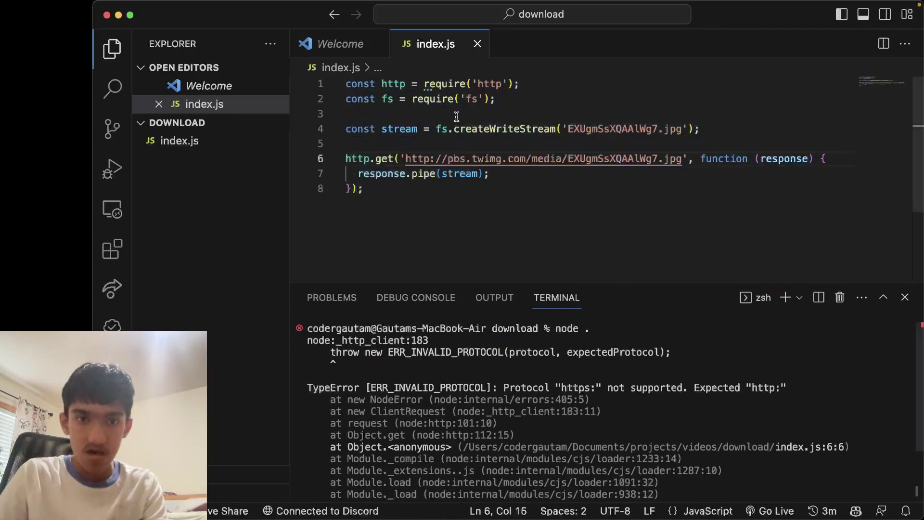
left_click(406, 84)
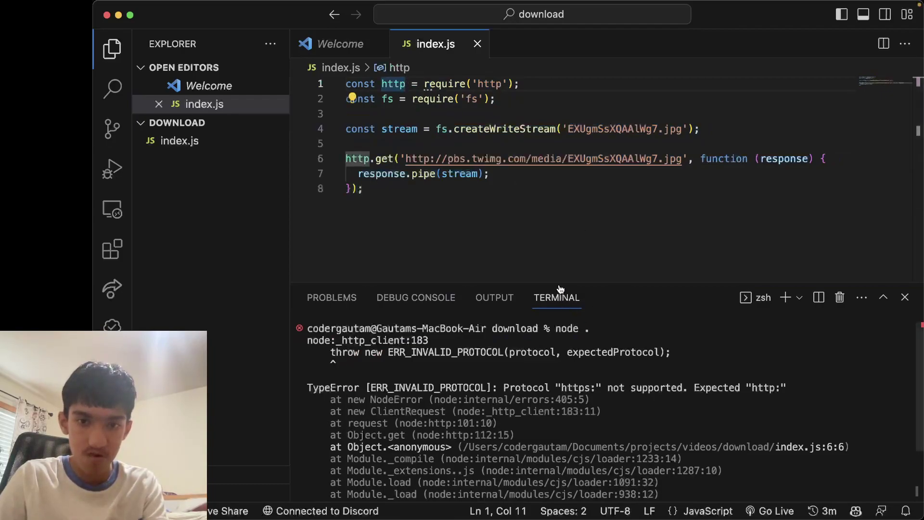
key("super+z")
left_click(564, 258)
key("super+shift+z")
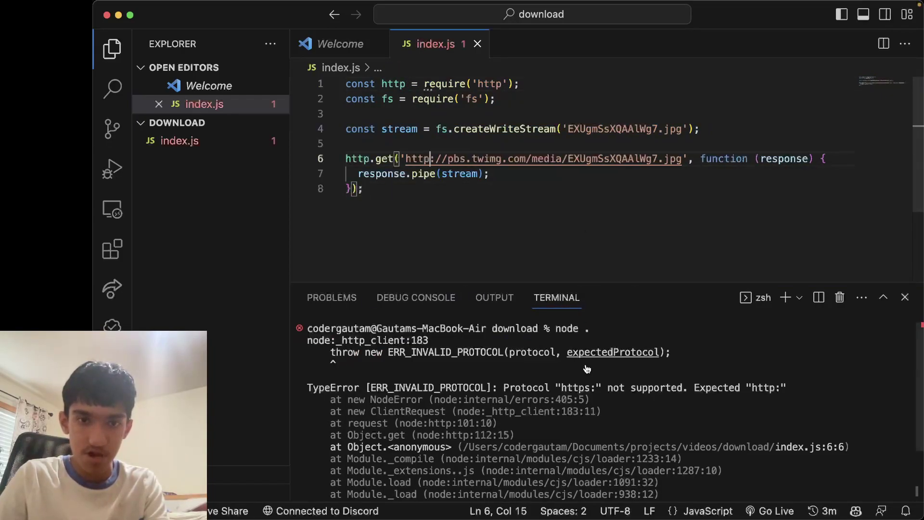
Clear the terminal, rerun 'node .', and open the downloaded EXUgmSsXQAAlWg7.jpg.
left_click(574, 342)
key("super+k")
type("node .")
key("Return")
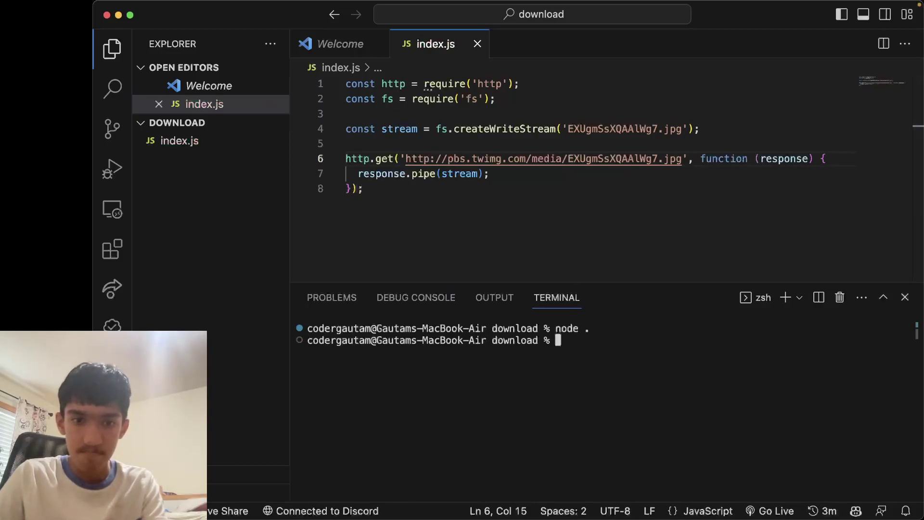
left_click(279, 143)
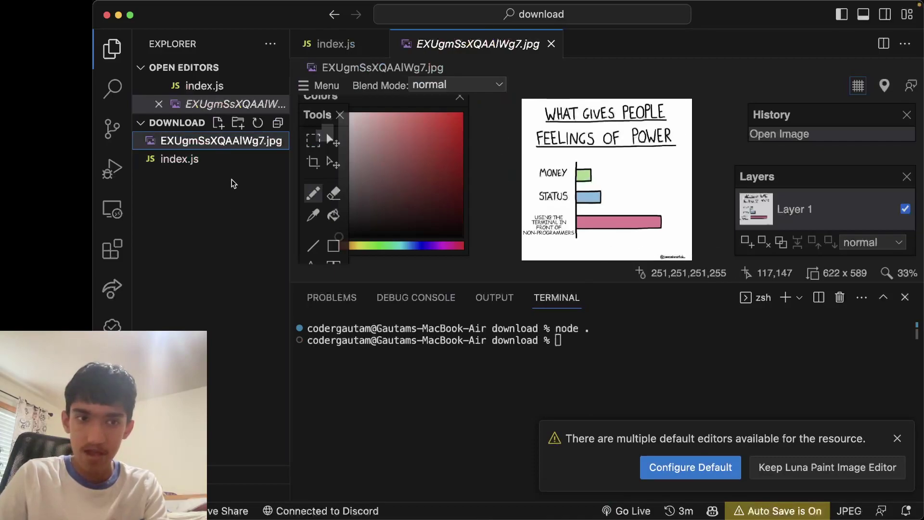
left_click(194, 158)
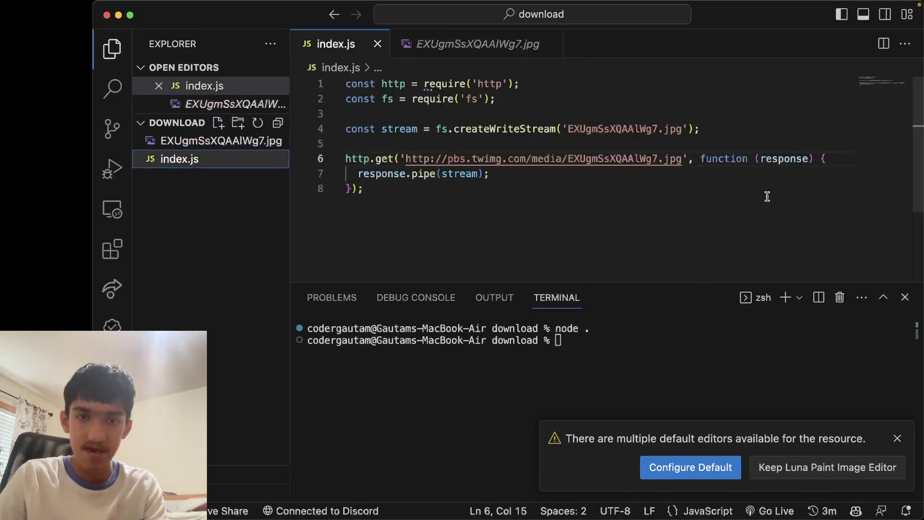
Rename http to https in the require line and the get call, then rerun 'node .'.
left_click(405, 84)
type("s")
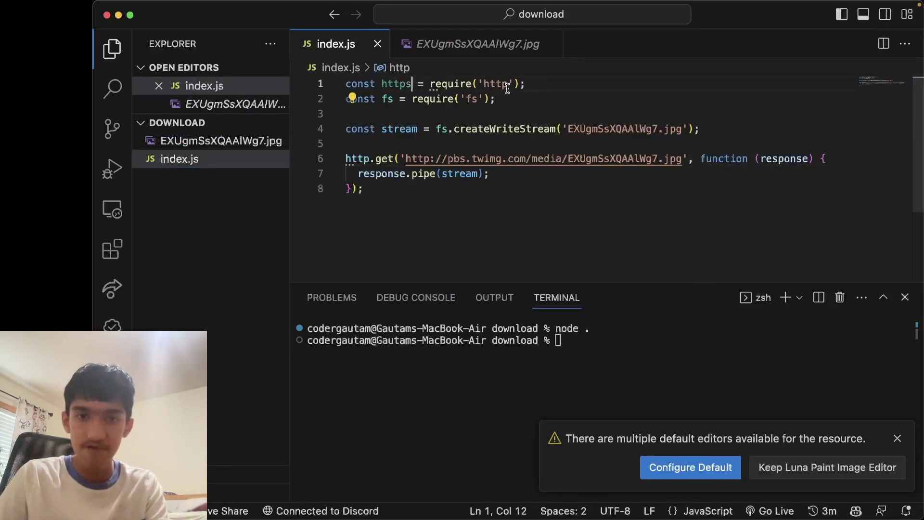
left_click(509, 84)
type("s")
left_click(369, 158)
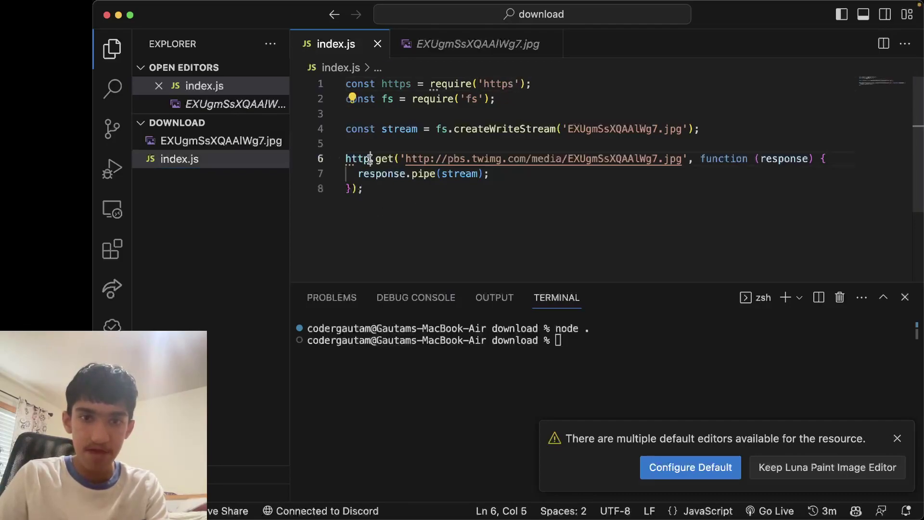
type("s")
left_click(517, 339)
key("super+k")
type("node .")
key("Return")
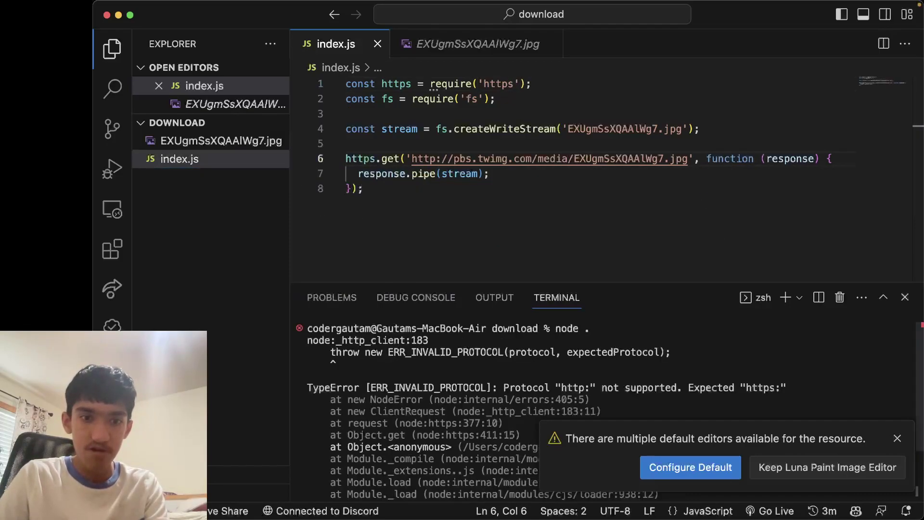
Restore https in the URL, rerun 'node .' cleanly, and open the downloaded comic.
left_click(442, 158)
type("s")
left_click(416, 297)
left_click(557, 297)
key("super+k")
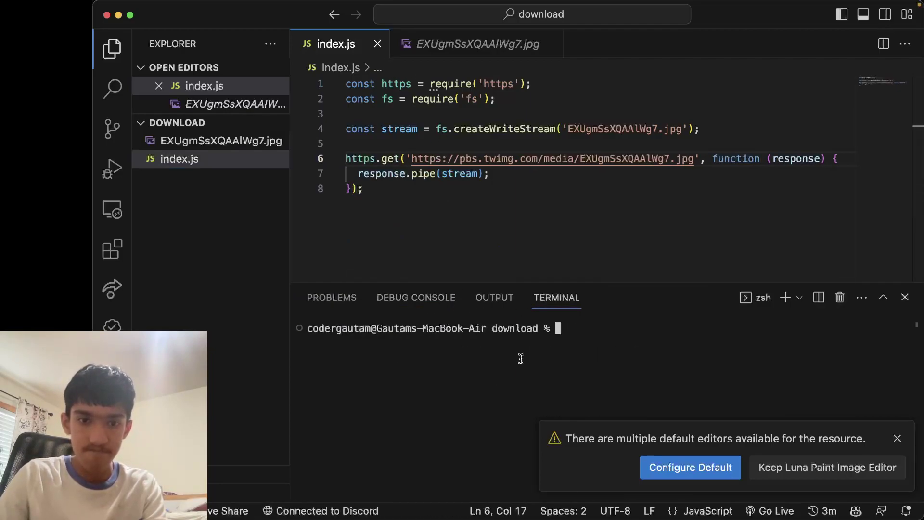
key("Up")
key("Return")
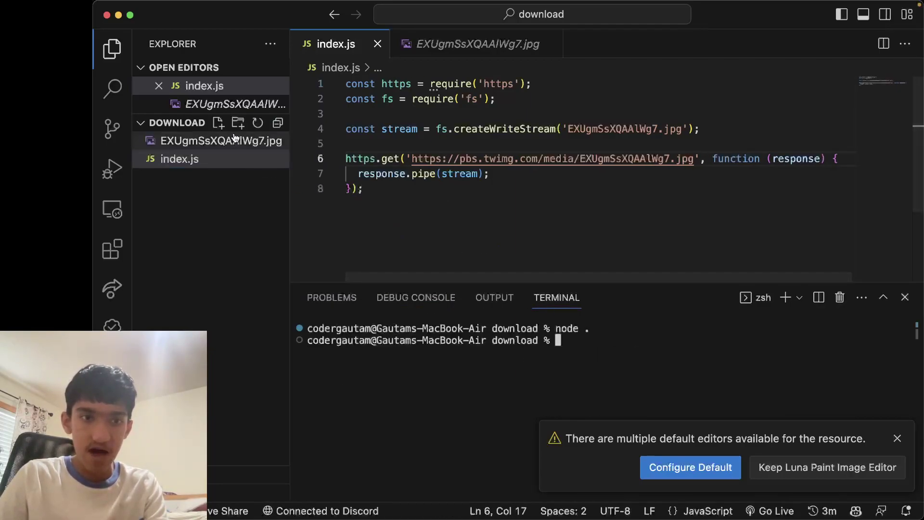
left_click(262, 141)
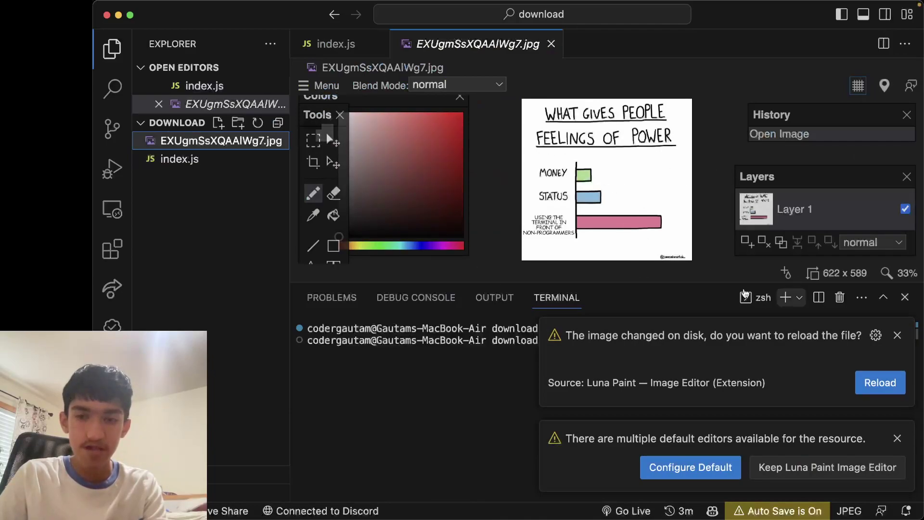
mouse_move(730, 514)
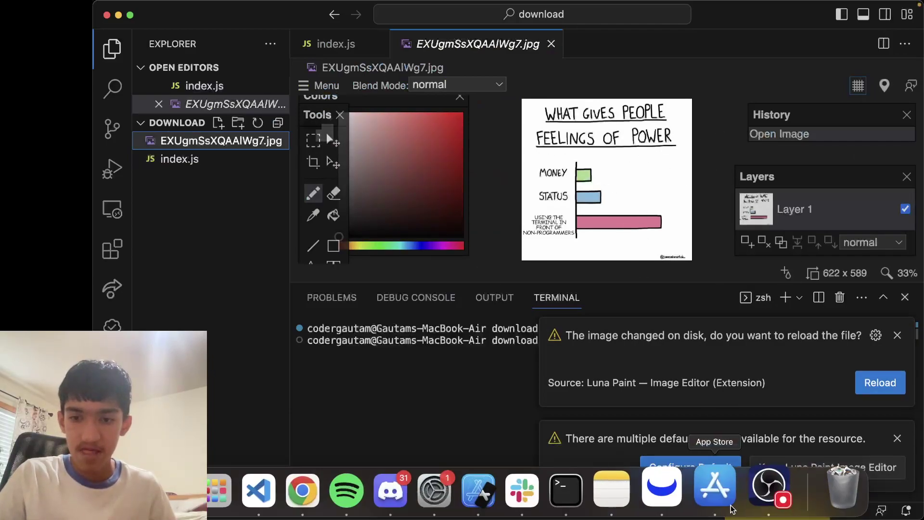
left_click(762, 488)
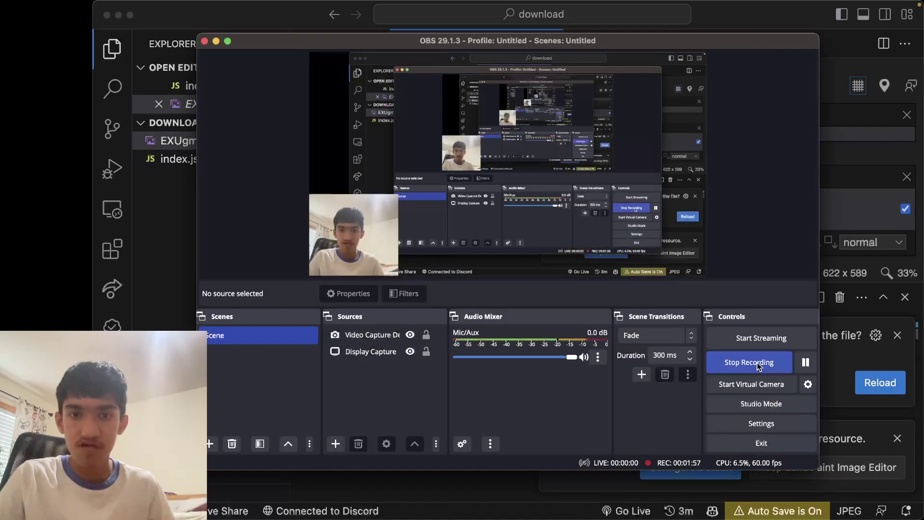